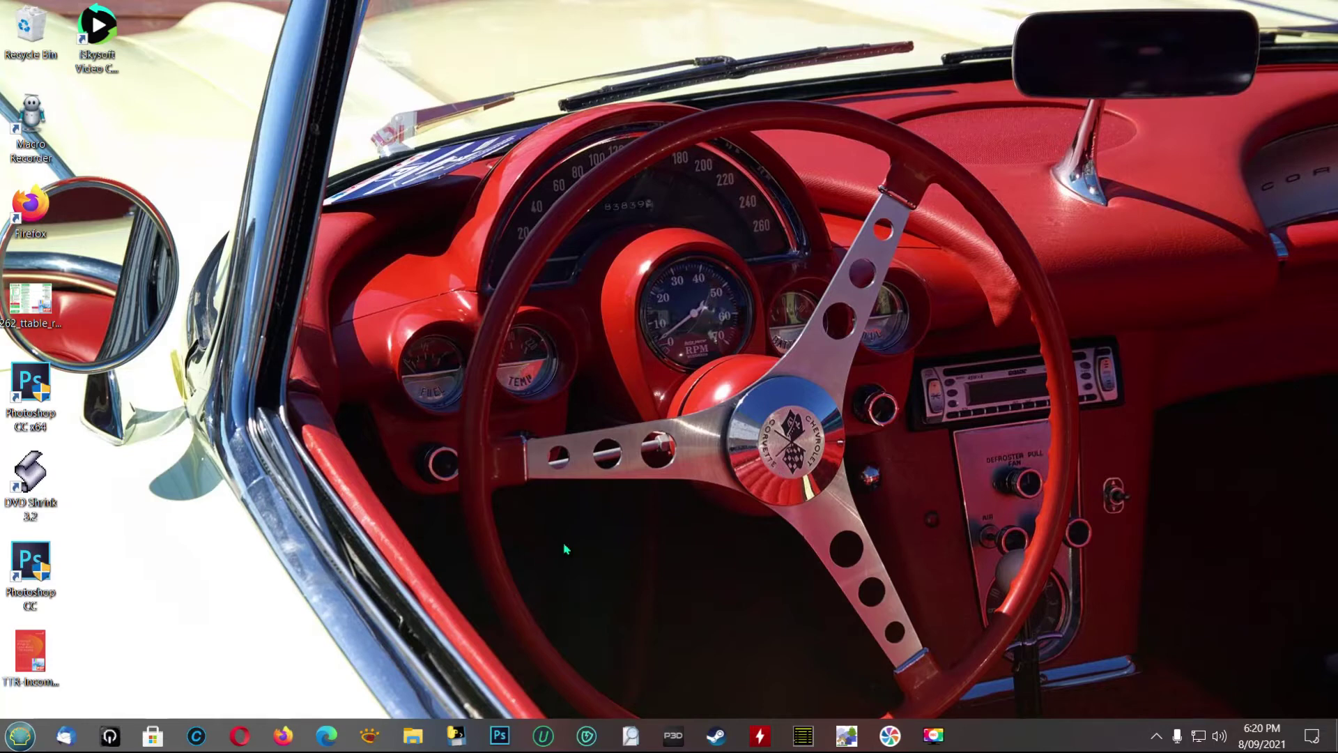
- Launch Ortho4XP and place its 1.30 main window, showing tile -28, 153, above the console
click(457, 735)
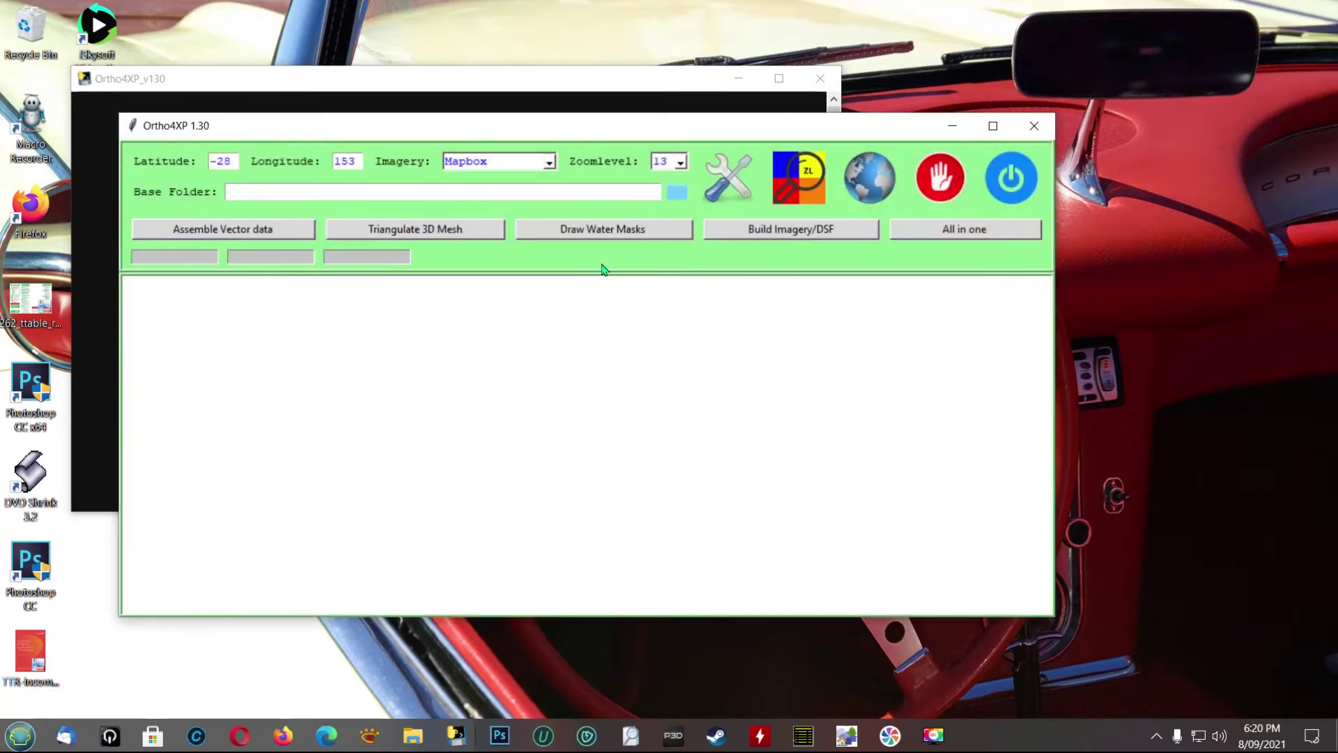
drag(486, 134, 497, 182)
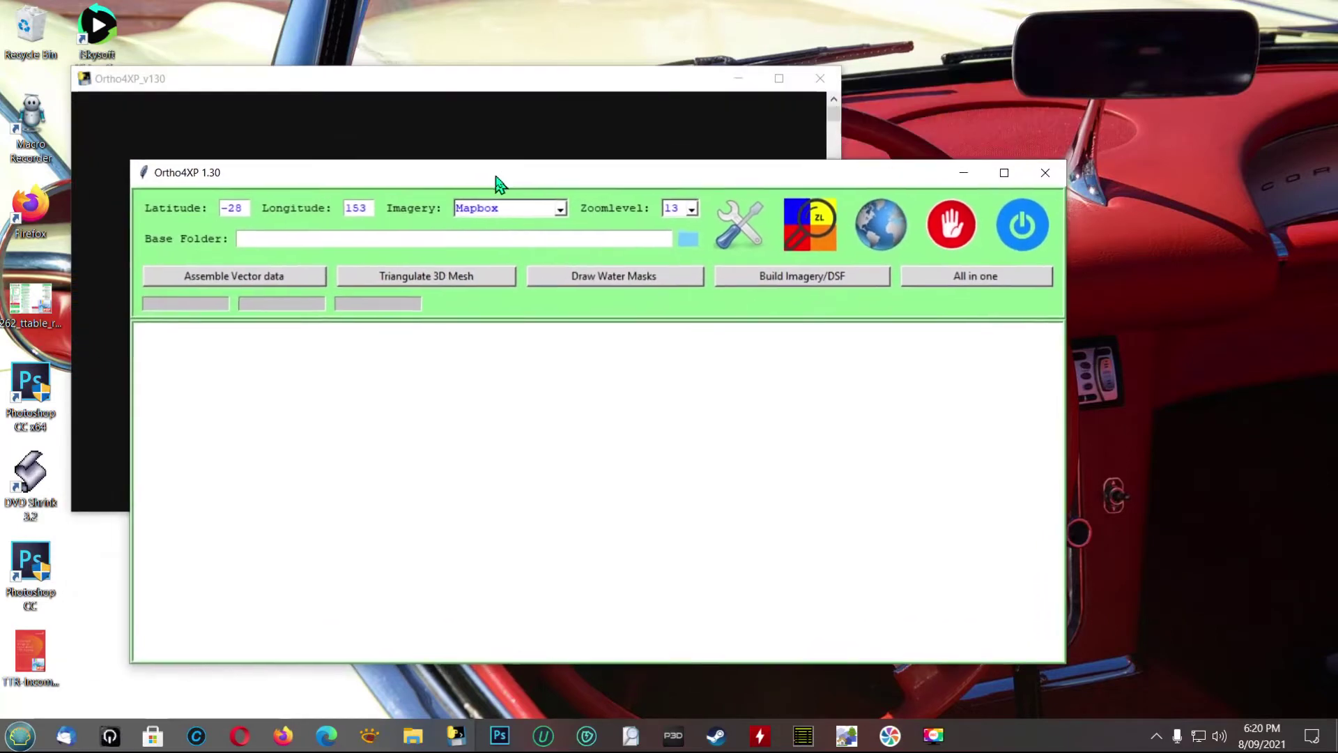
drag(506, 78, 666, 144)
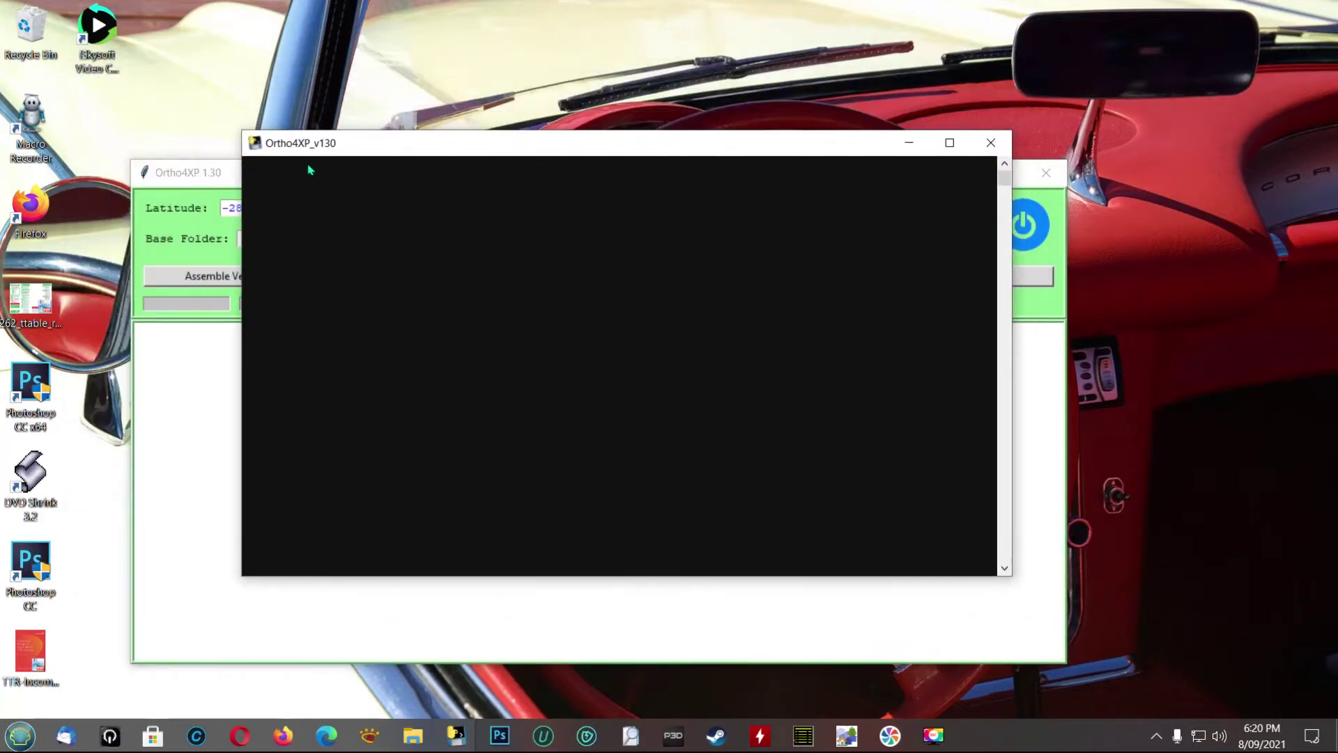
click(209, 183)
drag(486, 183, 558, 118)
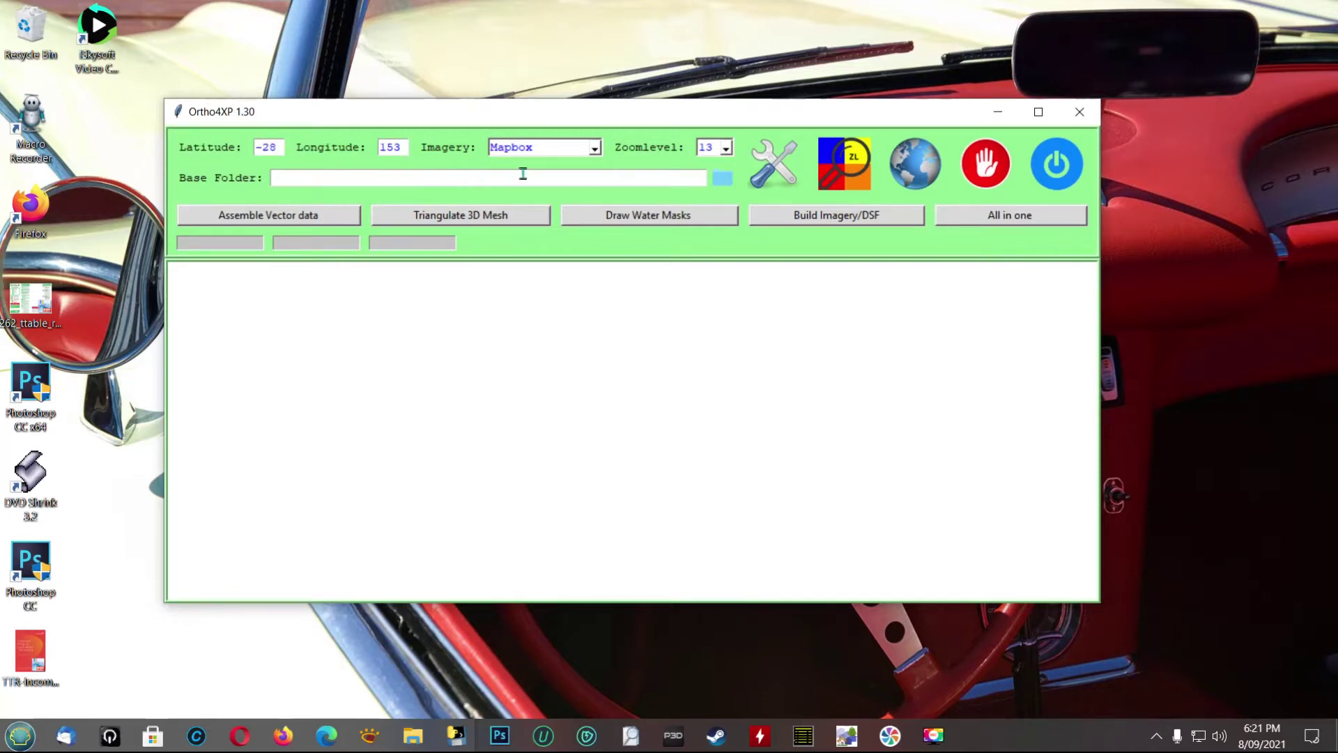
- Change the imagery provider from Mapbox to GO2, correcting an accidental Arc selection
click(596, 150)
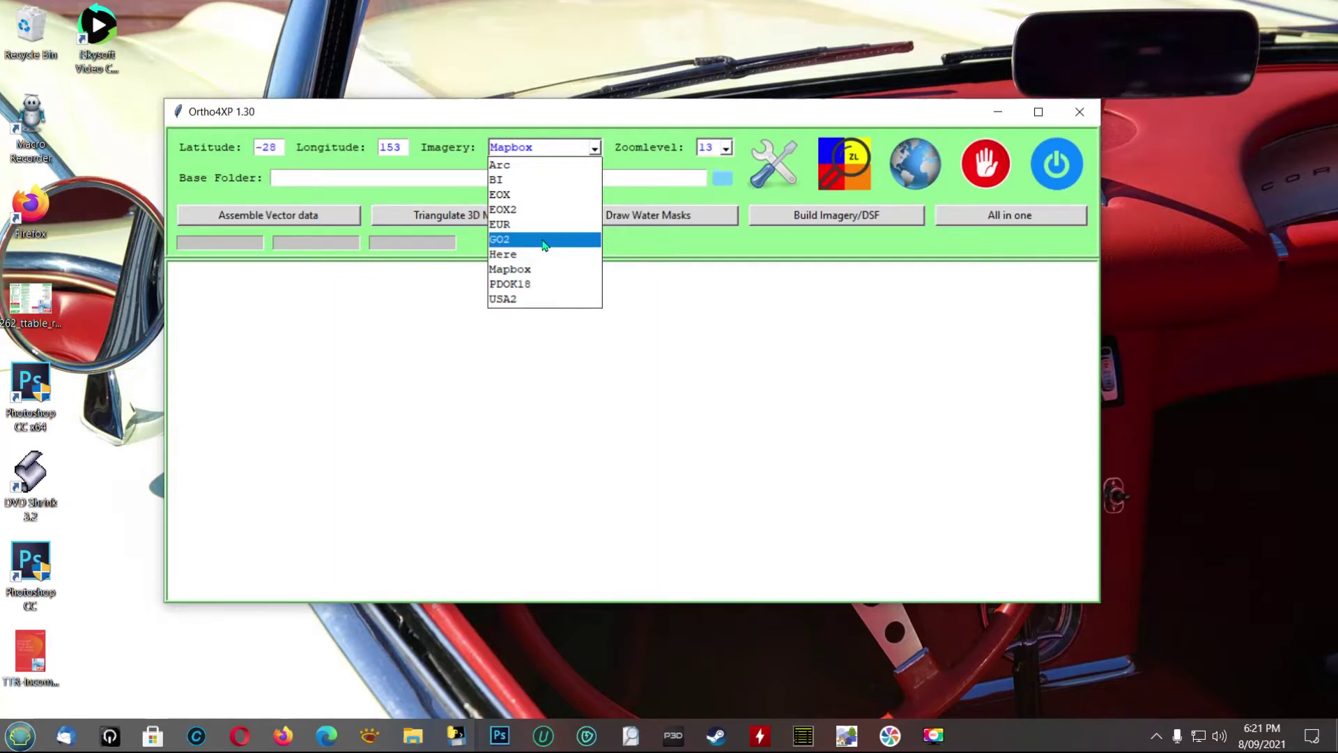
click(534, 166)
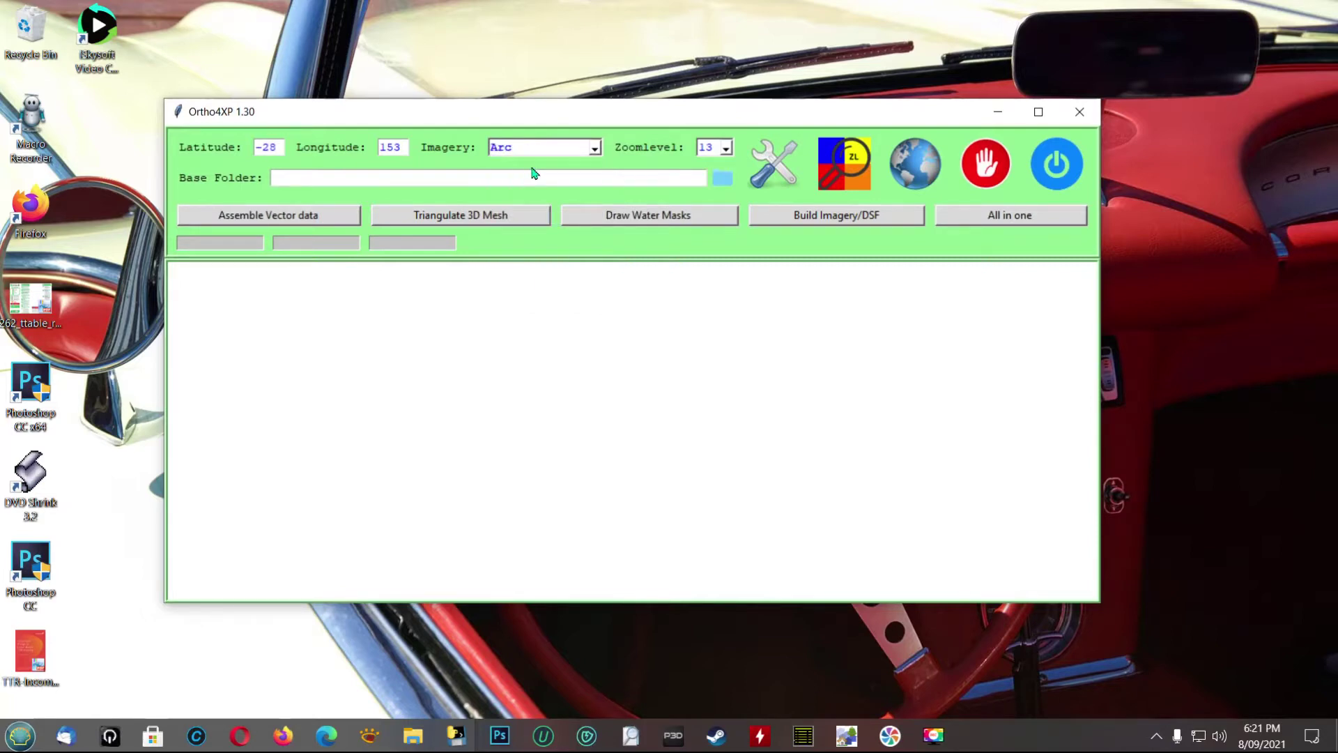
click(595, 148)
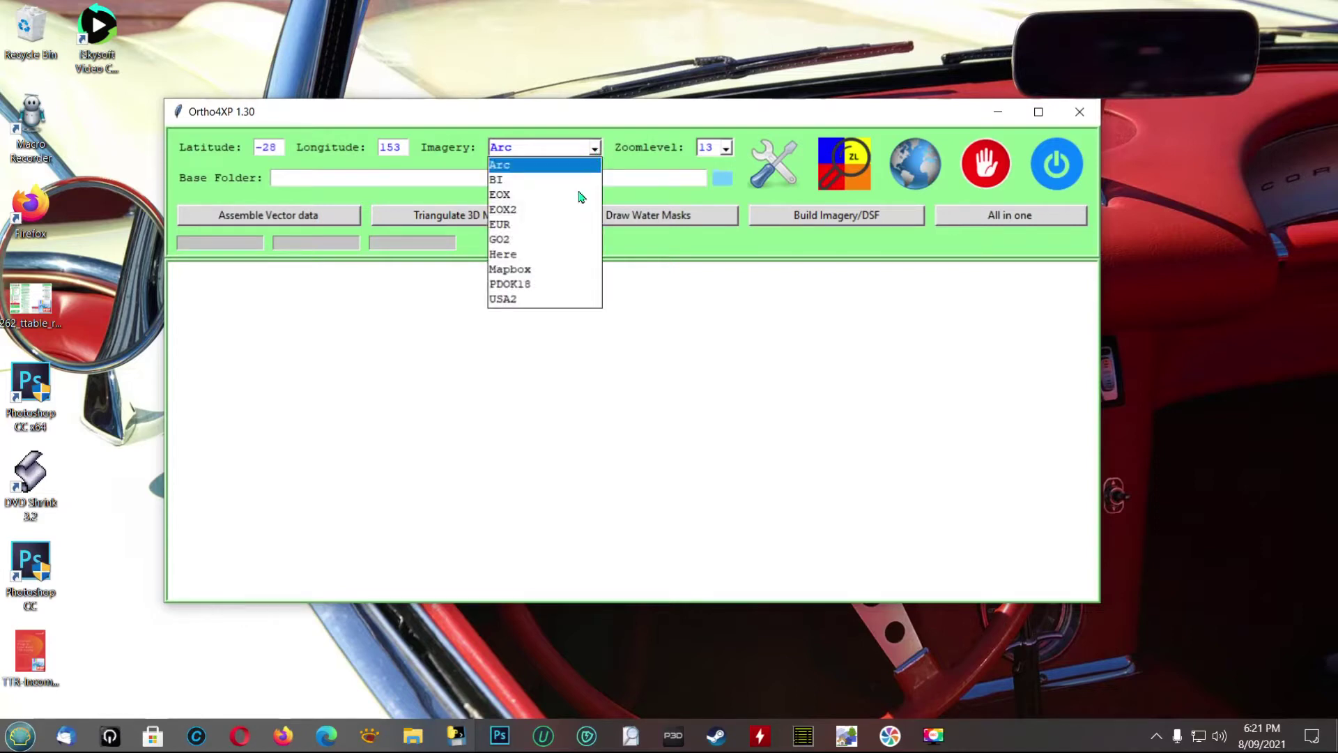
click(515, 241)
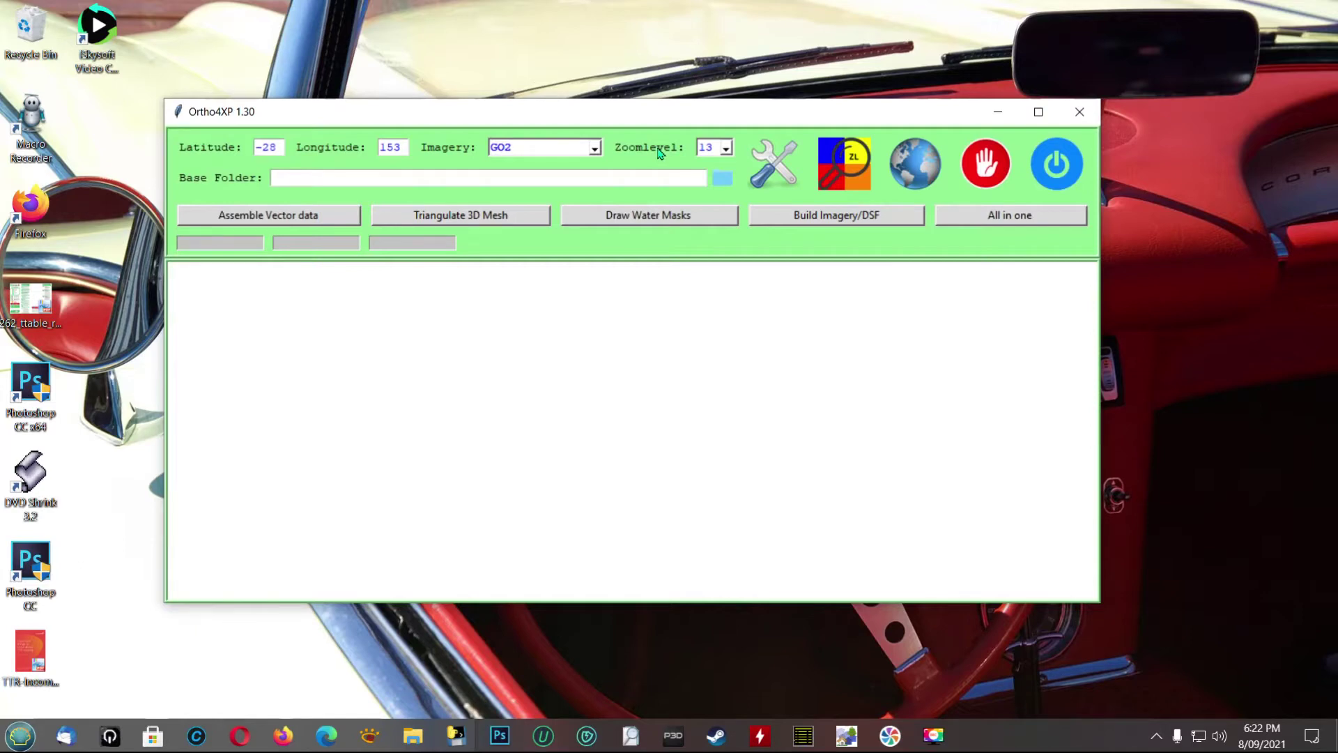
- Raise the zoomlevel from 13 to 14 and bring up the Ortho4XP Config window
click(725, 148)
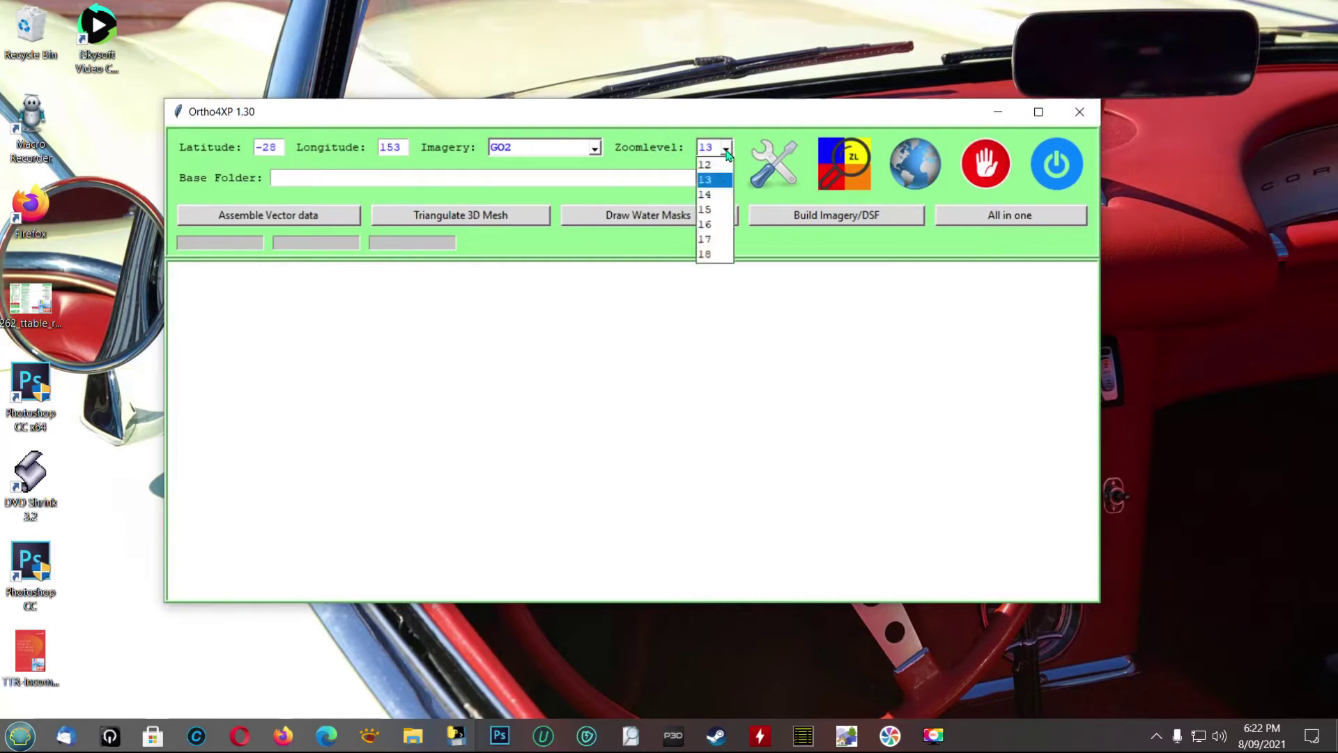
click(709, 196)
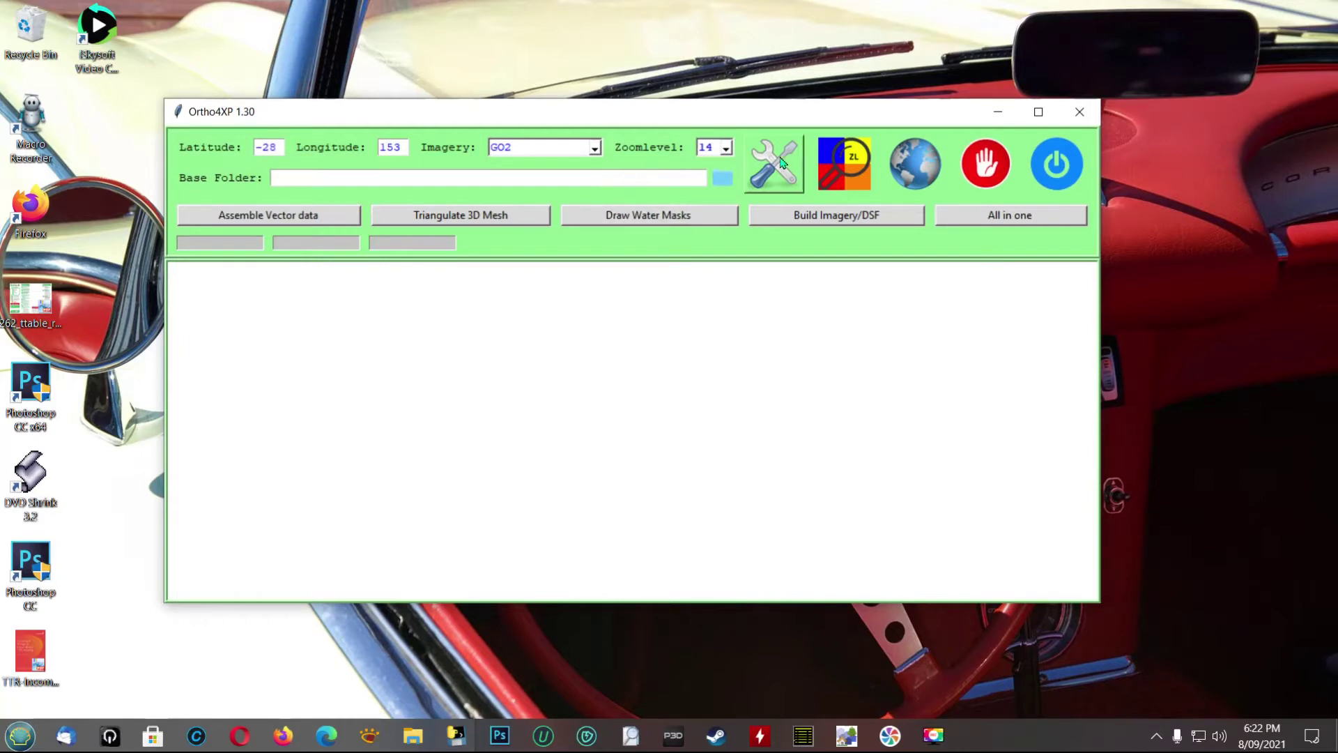
click(793, 176)
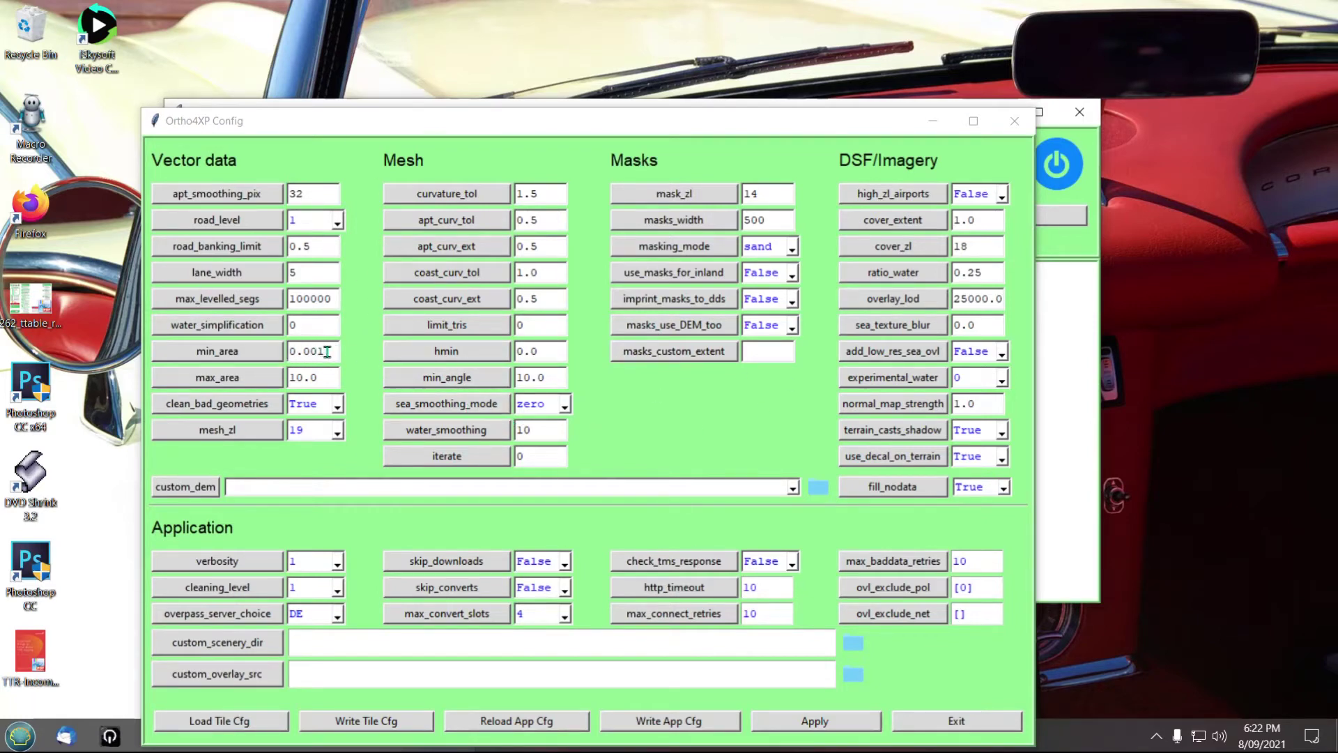
- Check the min_area value 0.001 and set use_masks_for_inland to True
drag(331, 351, 276, 351)
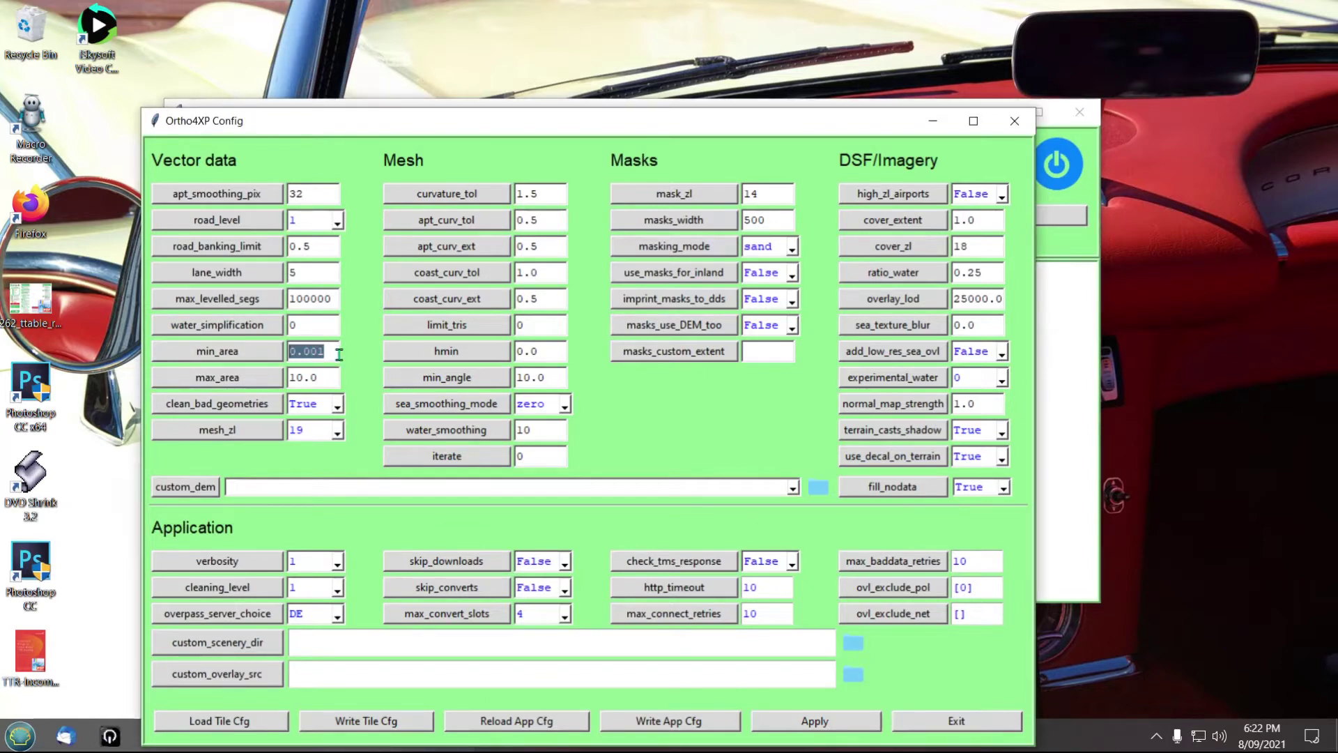
click(330, 351)
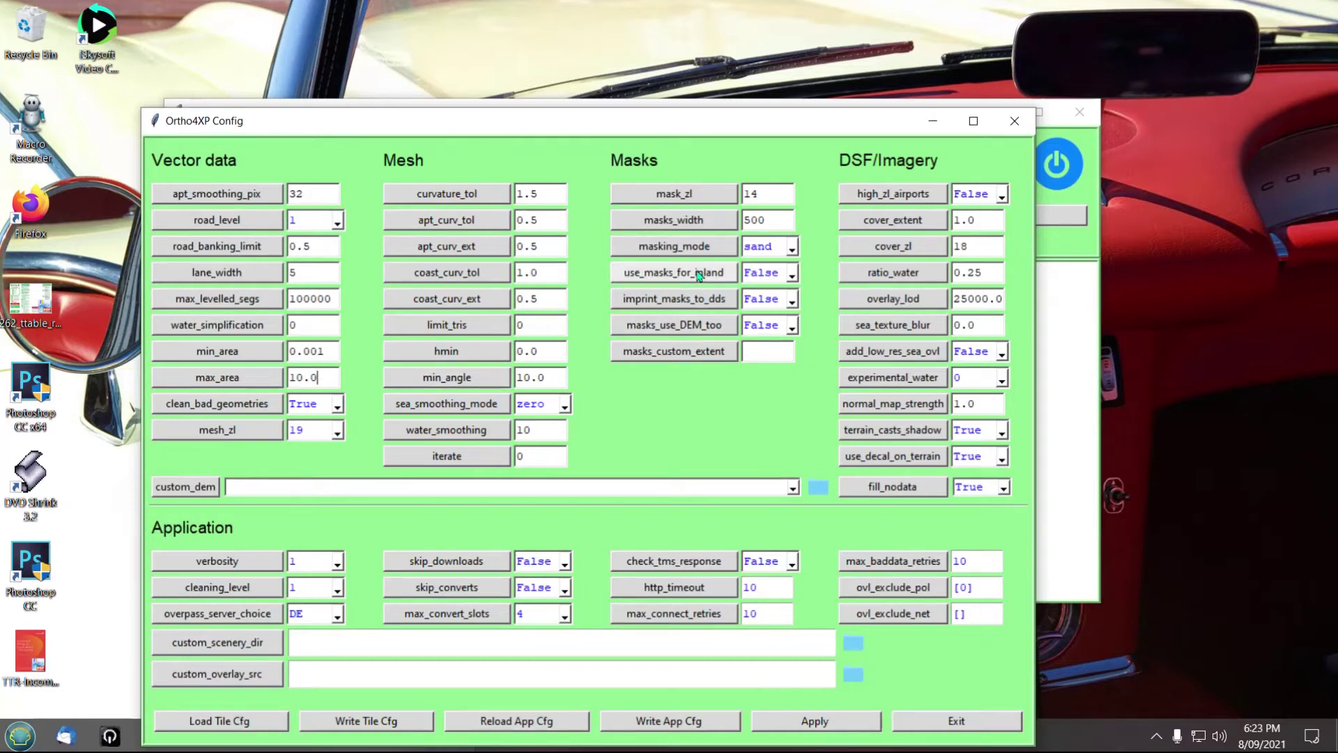
click(791, 273)
click(763, 298)
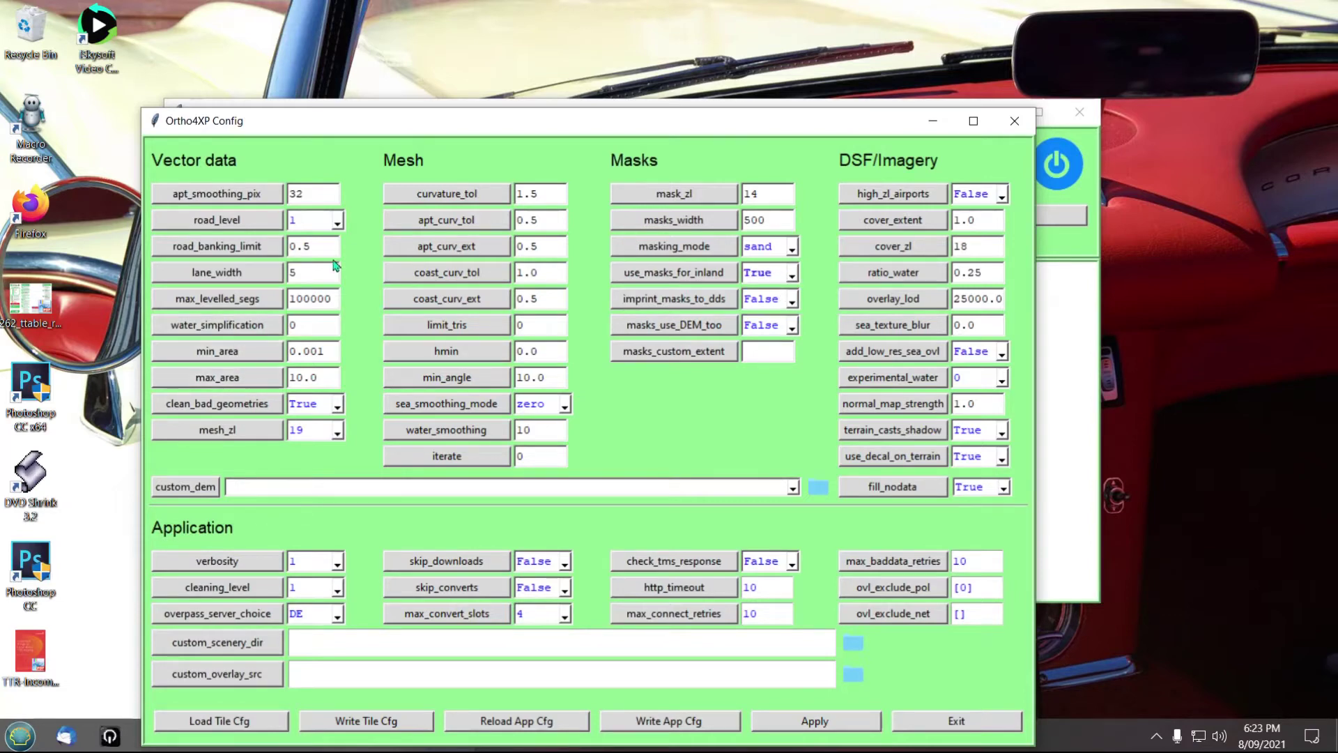
- Review apt_smoothing_pix 32, curvature_tol and mask_zl 14, repositioning the Config window to see everything
double_click(314, 194)
click(545, 193)
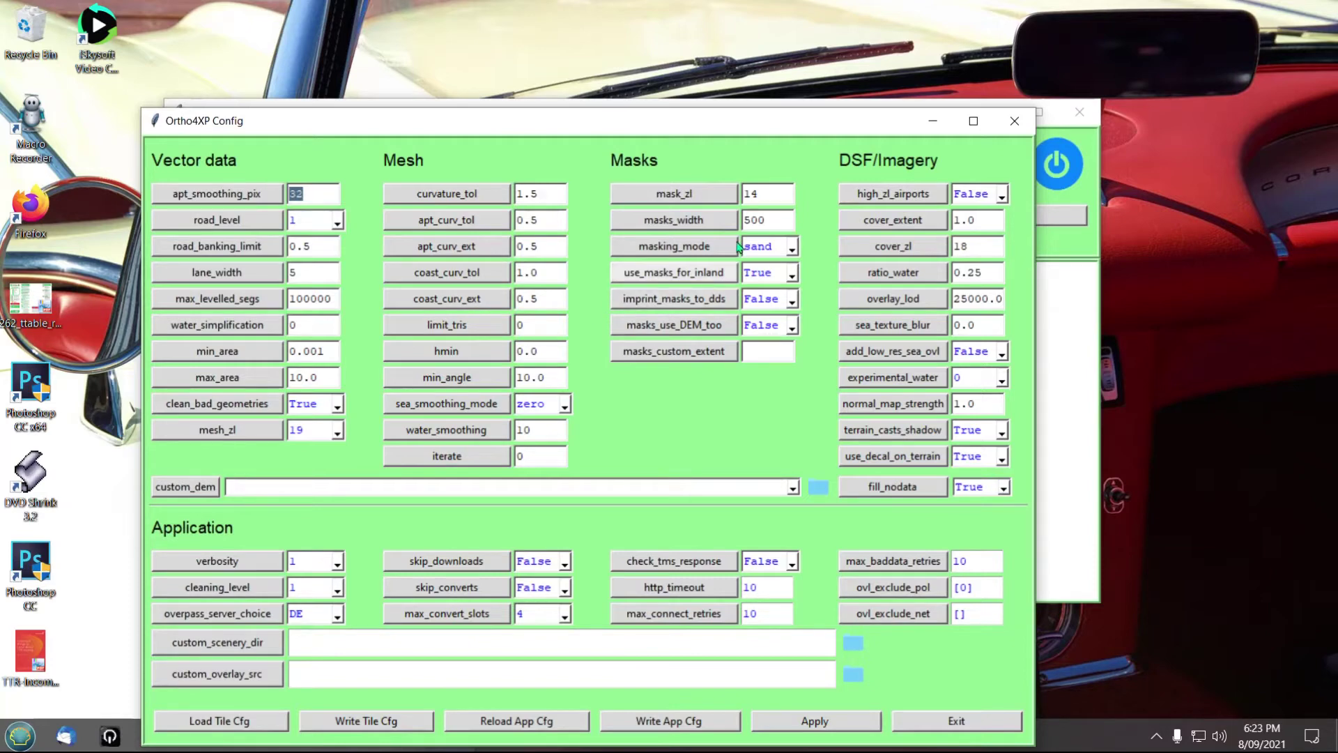
click(751, 194)
drag(766, 130, 771, 256)
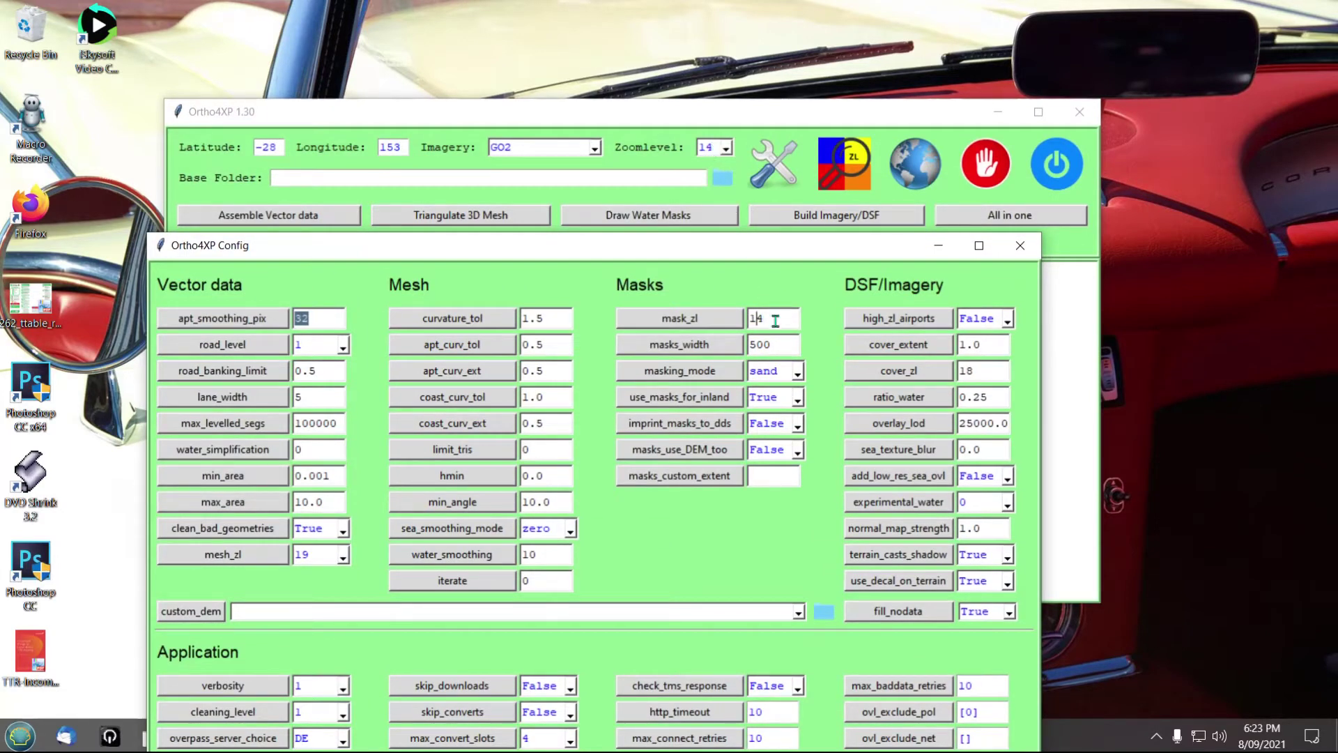
drag(753, 263, 791, 101)
click(797, 172)
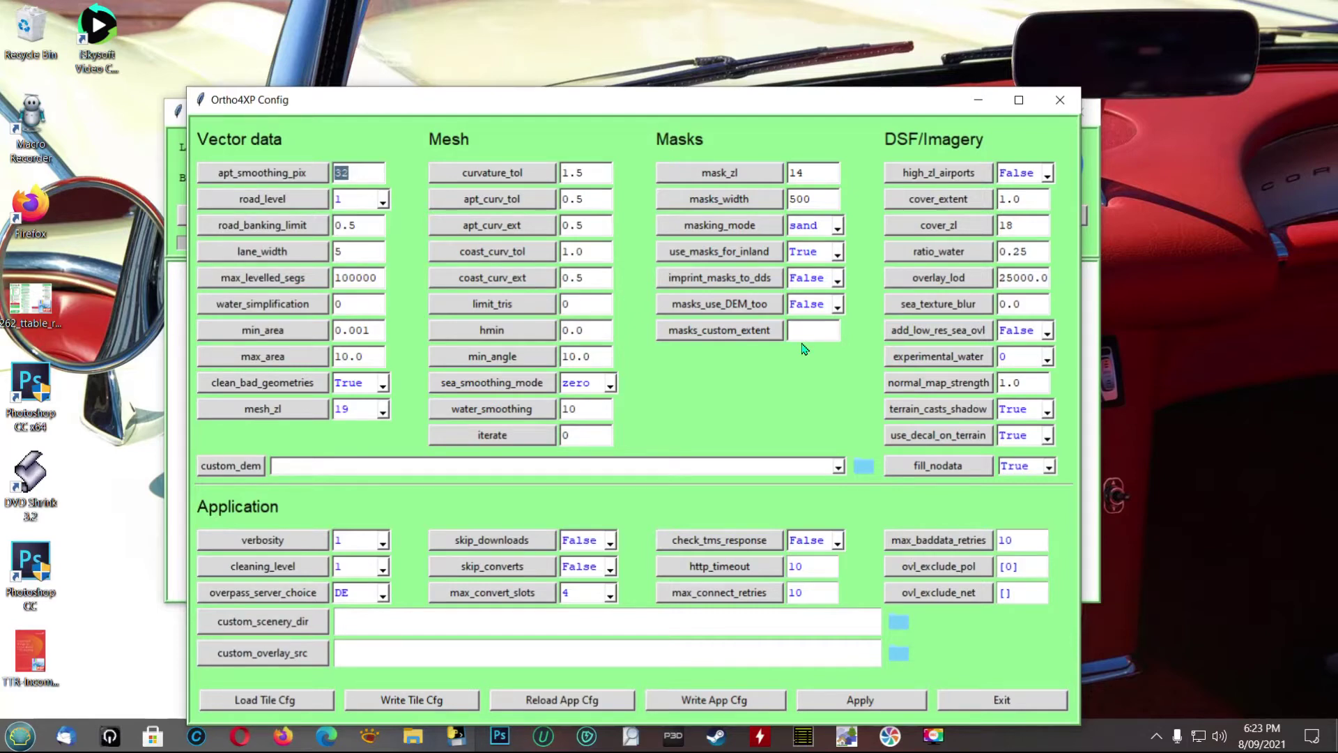
- Exit Config and select tile -28+153 near Brisbane on the tile collection map
click(1014, 705)
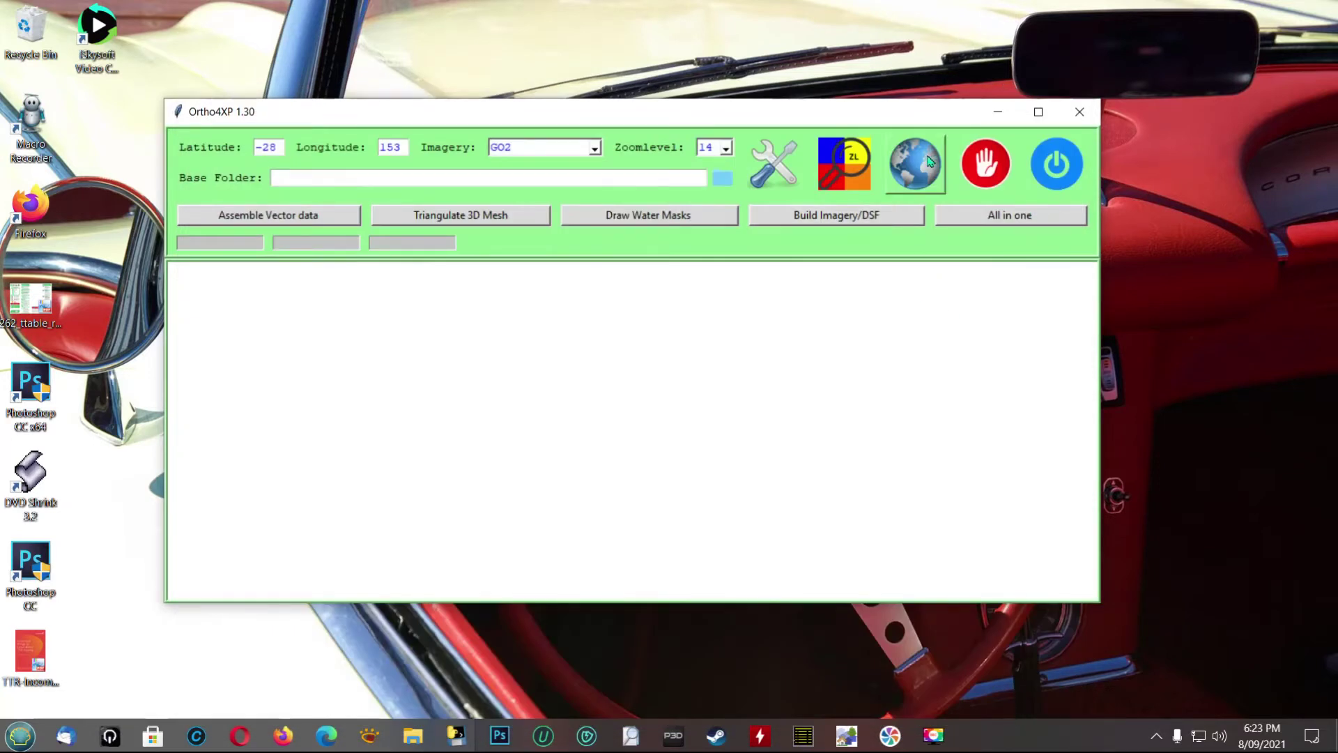
click(918, 190)
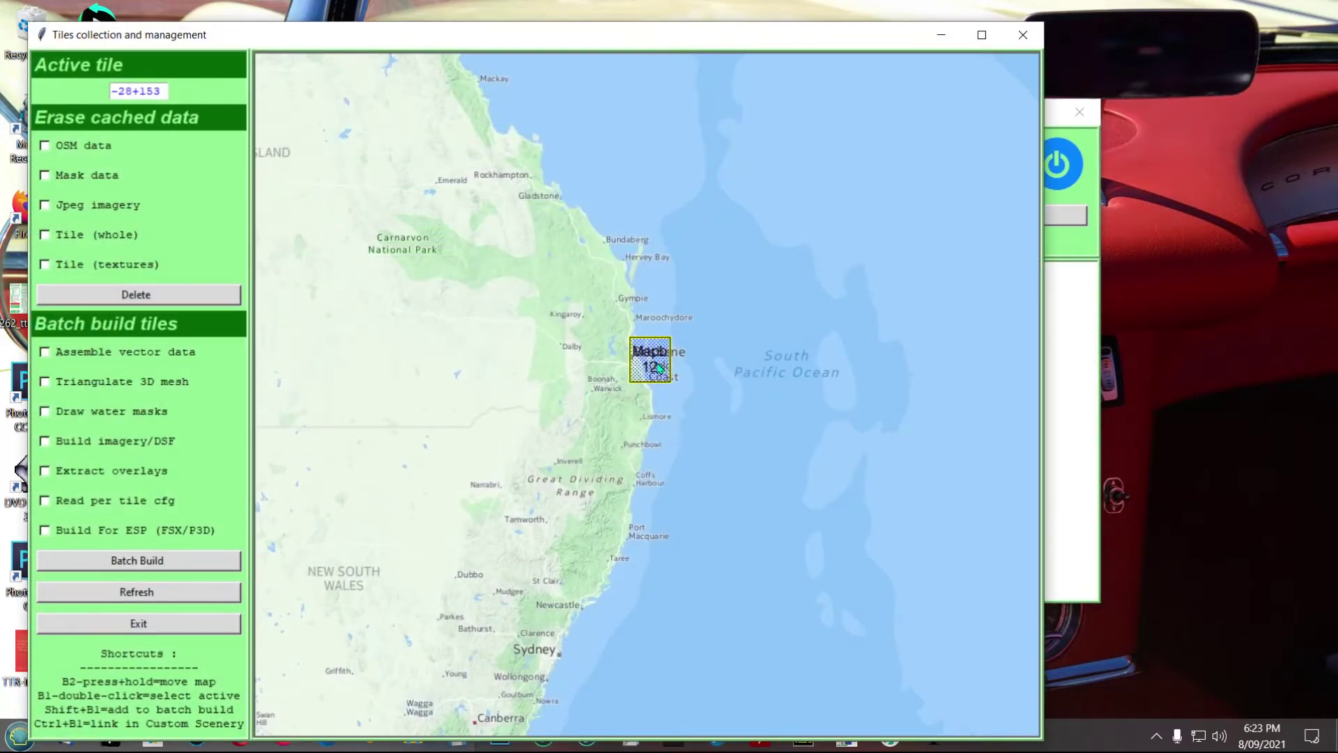
click(660, 364)
click(651, 363)
- Tick Assemble vector data, Triangulate 3D mesh, Draw water masks, Build imagery/DSF and Build for ESP
click(87, 357)
click(78, 387)
click(70, 421)
click(64, 450)
click(98, 532)
drag(364, 36, 457, 56)
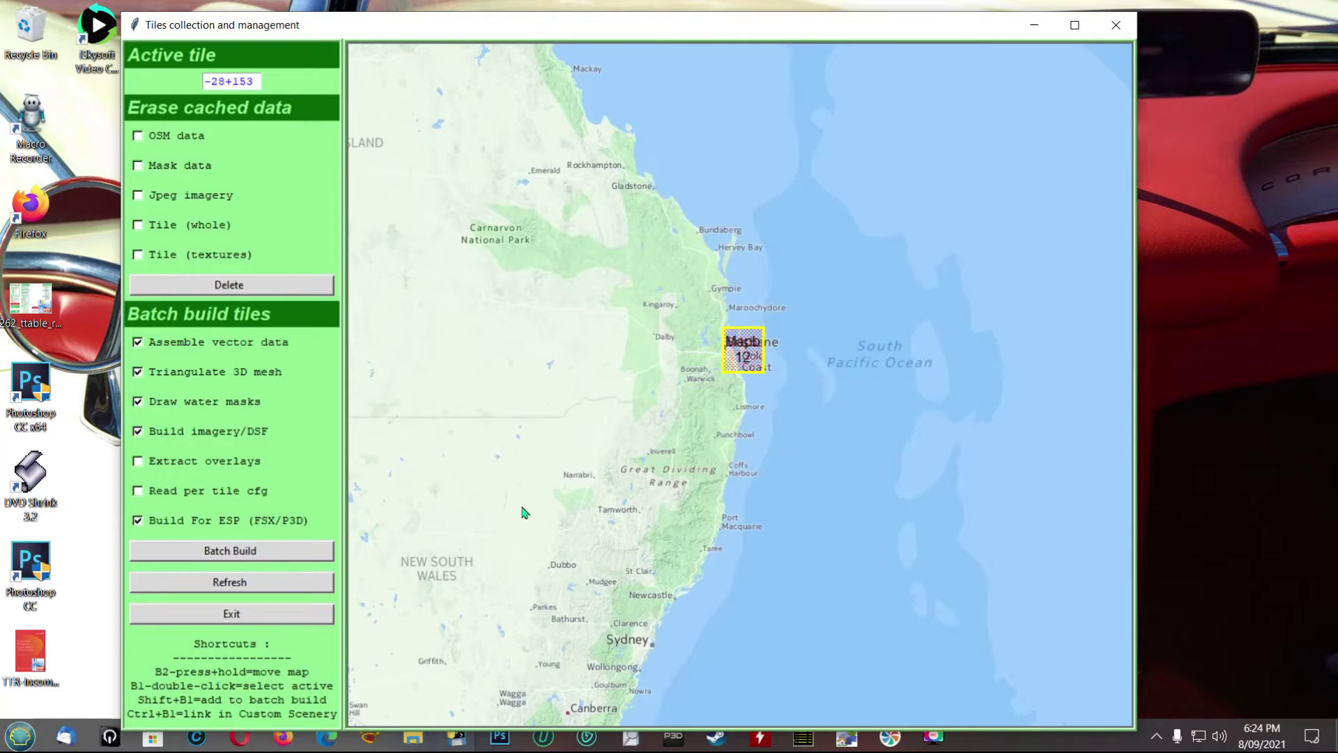
click(244, 558)
drag(582, 28, 604, 448)
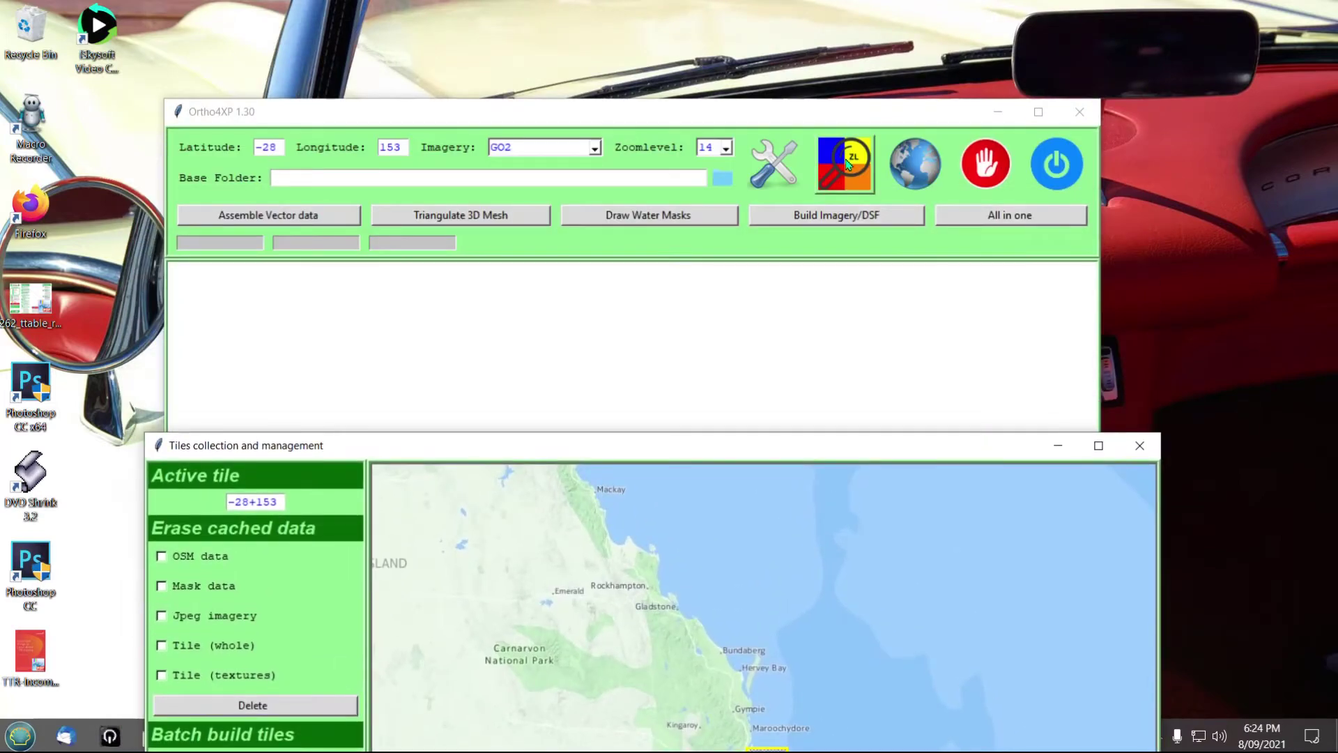
drag(681, 447, 675, 574)
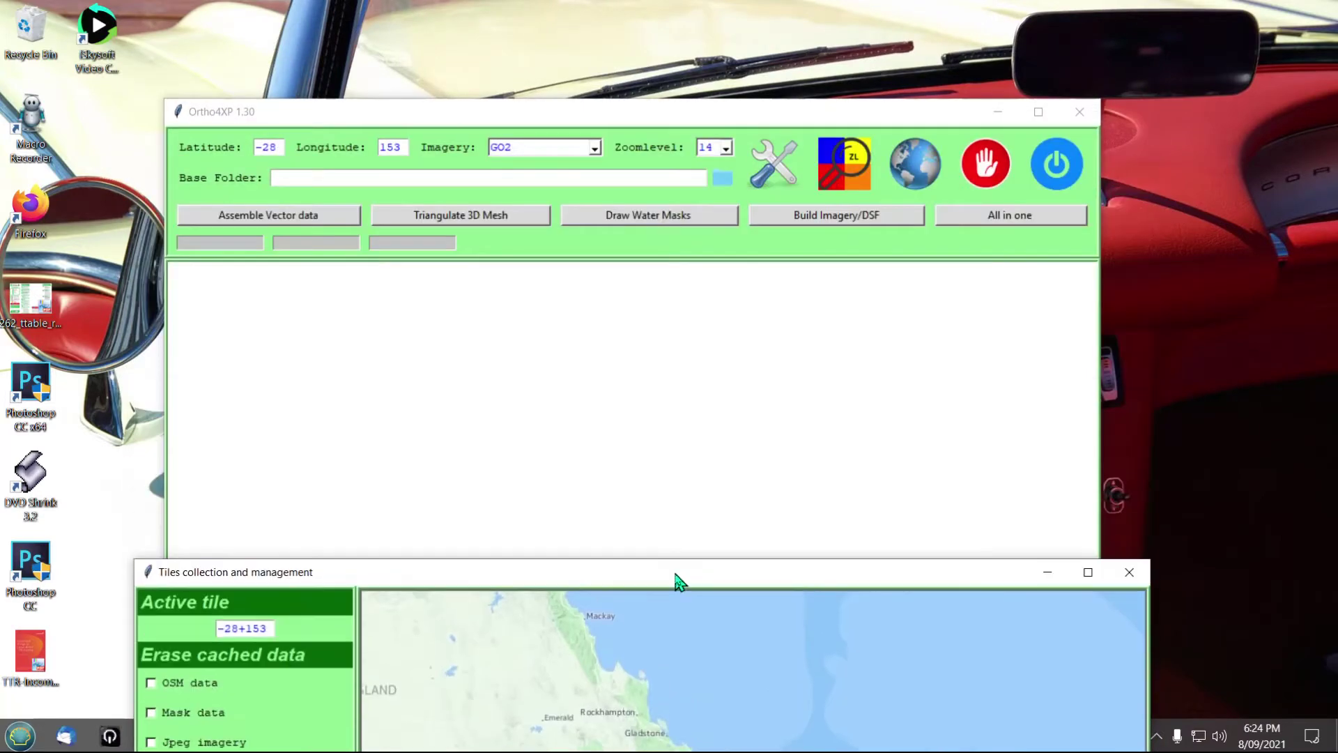
drag(538, 575, 550, 461)
- Maximize the custom zoomlevels preview and request a GO2 preview at zoomlevel 13
click(847, 164)
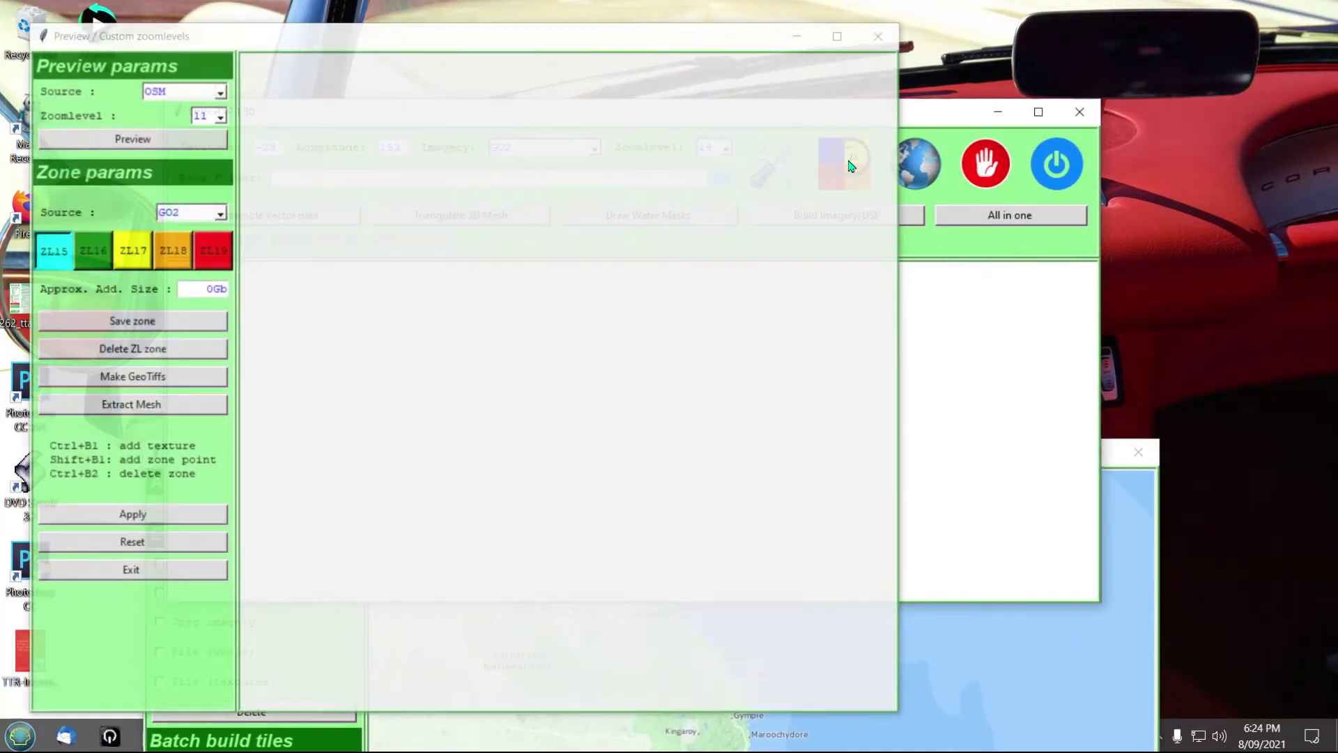
click(837, 36)
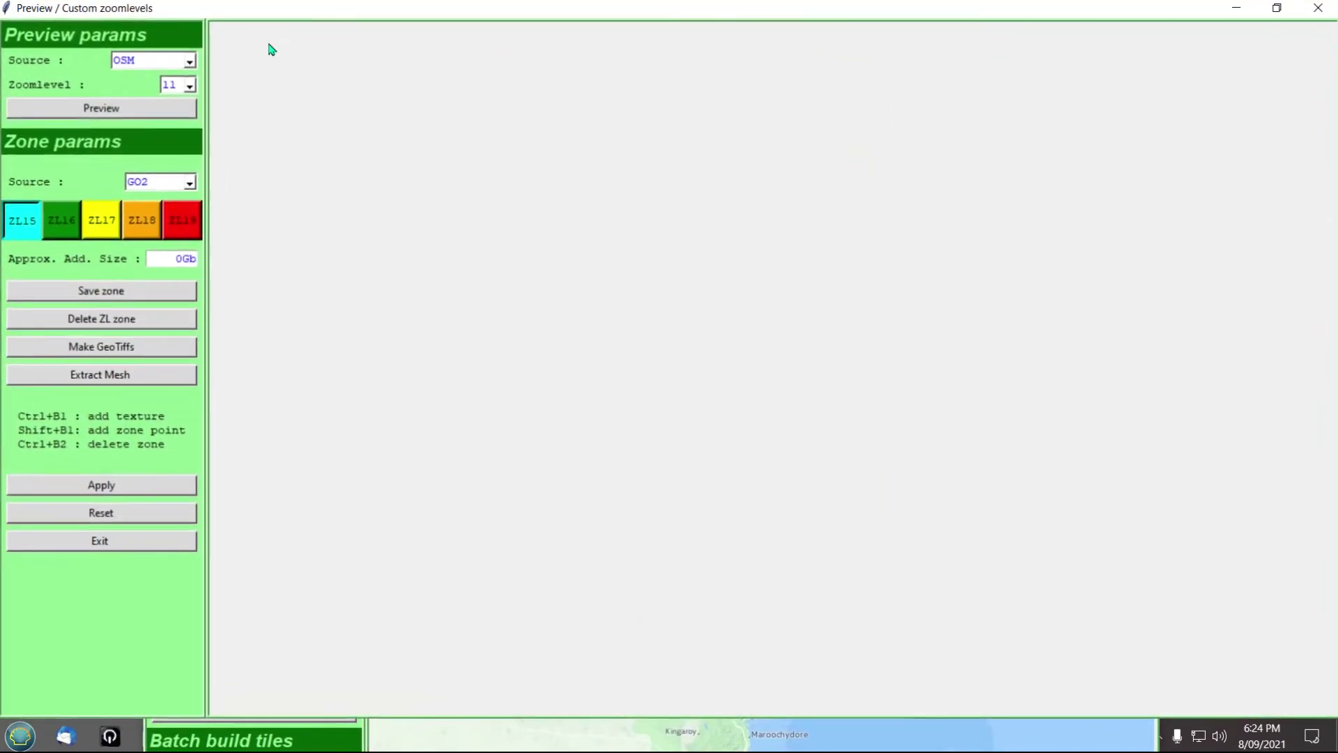
click(189, 61)
click(133, 139)
click(189, 85)
click(179, 143)
click(125, 106)
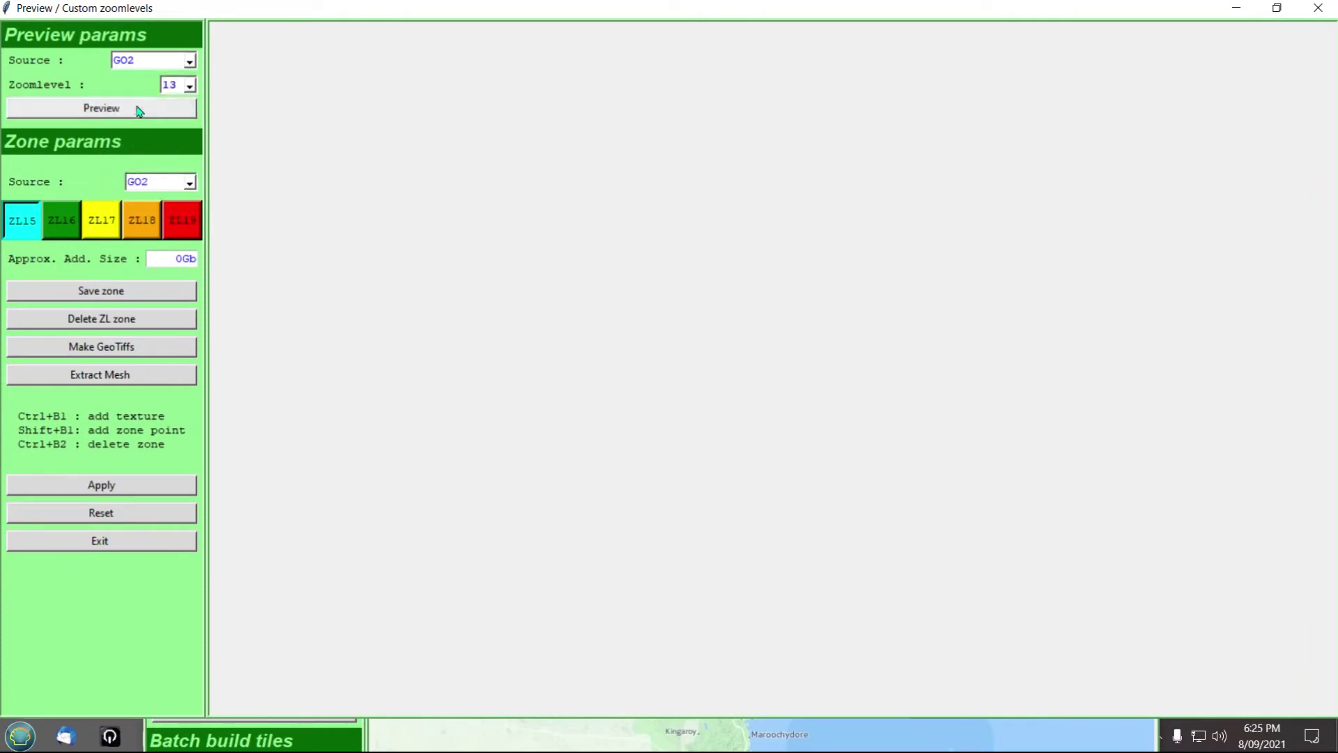